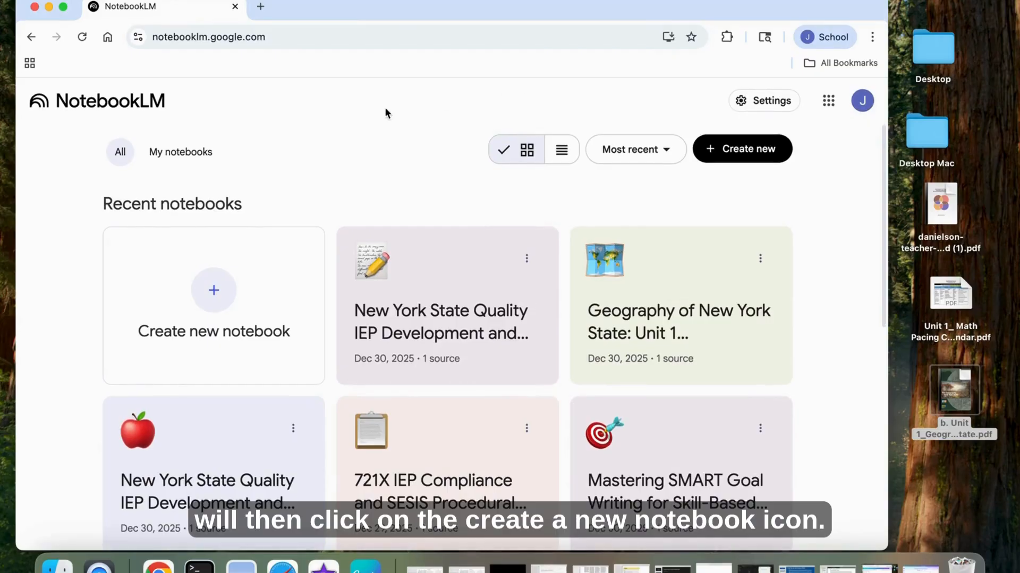
Create a new notebook and upload "b. Unit 1_Geography of NY State.pdf" from the Desktop as its source, previewing the file first
click(221, 289)
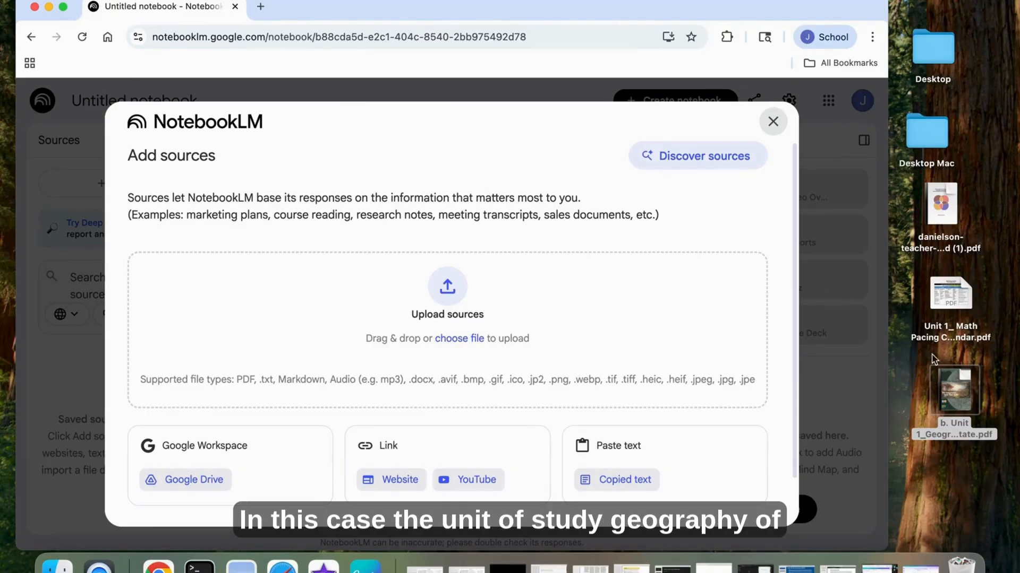
key(space)
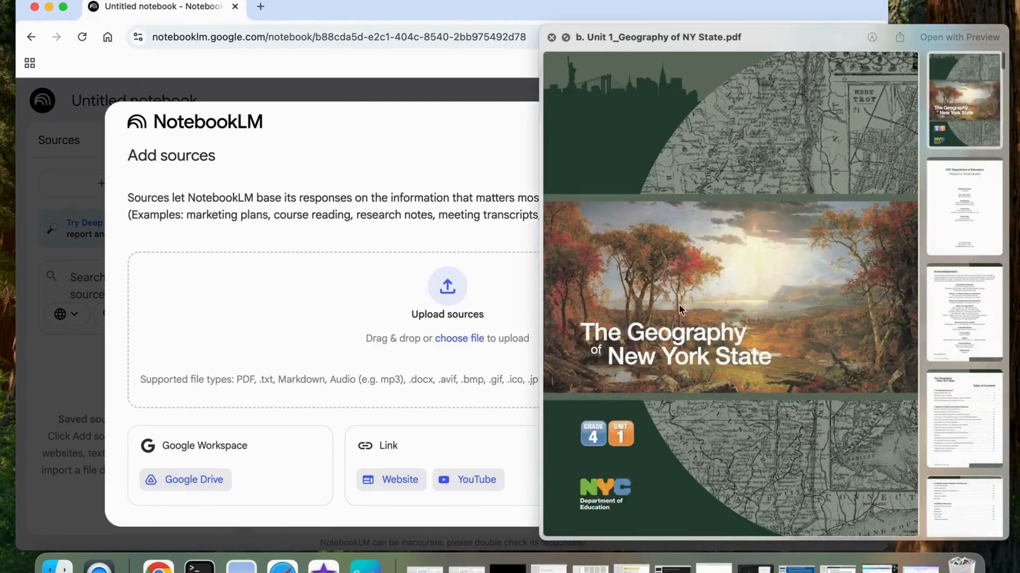
click(550, 37)
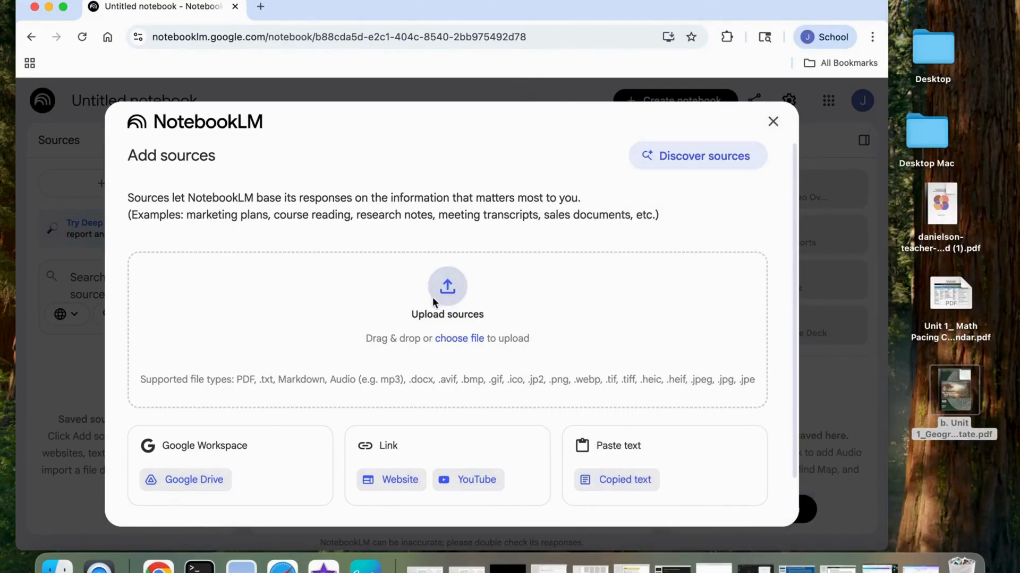
click(446, 295)
click(230, 129)
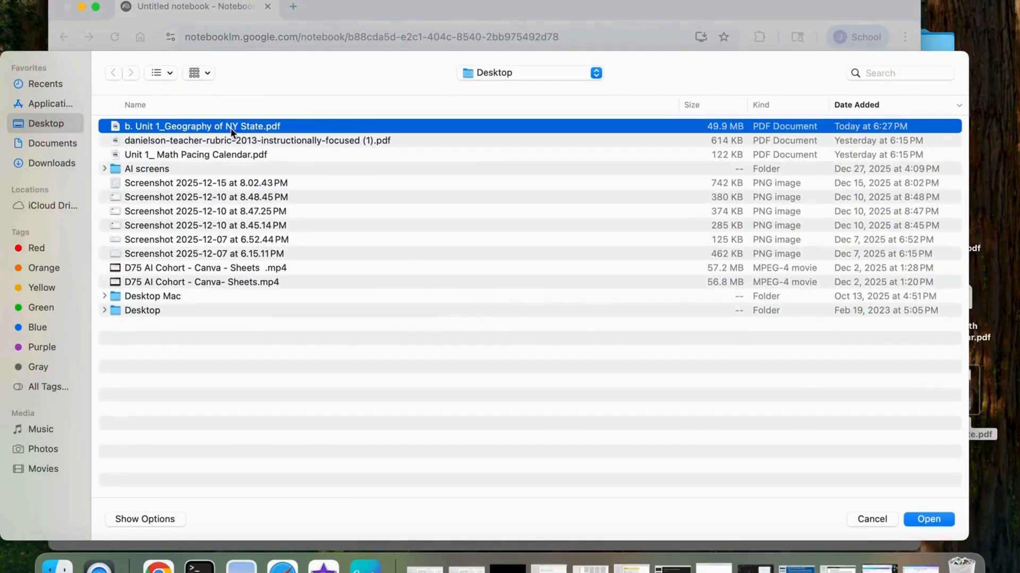
click(933, 520)
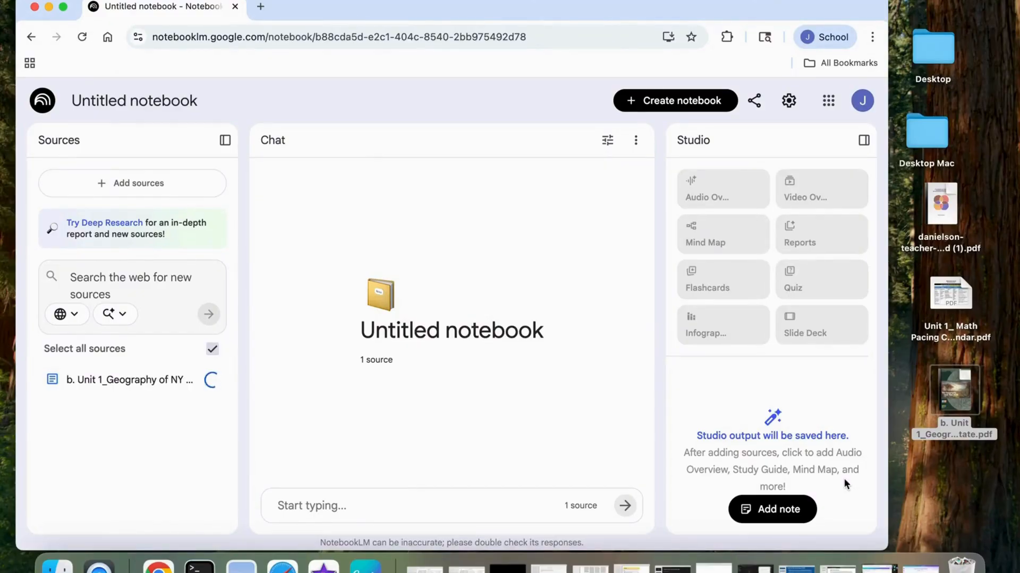
click(884, 548)
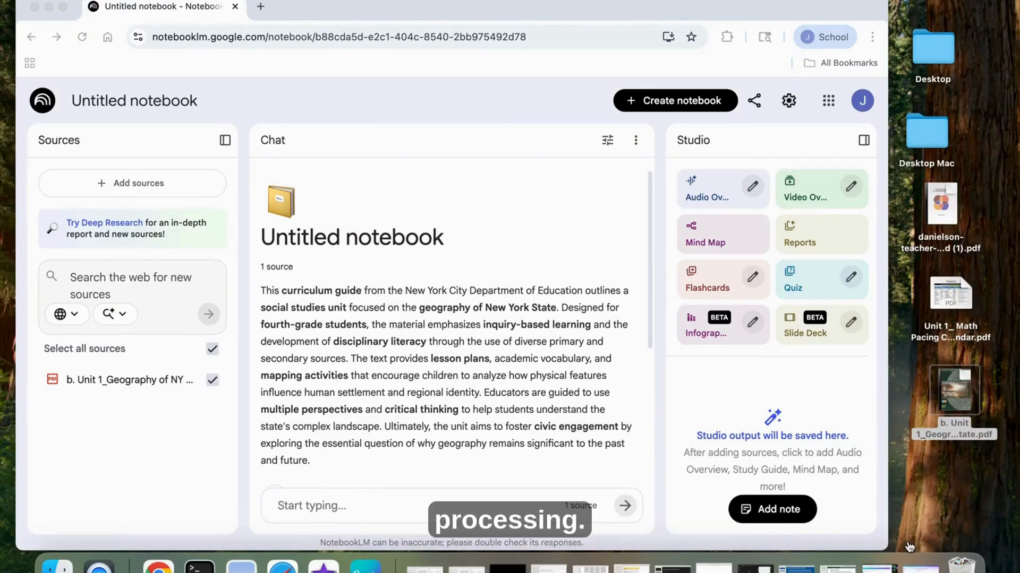
Generate a mind map from the uploaded geography unit and open it in the enlarged view
click(645, 461)
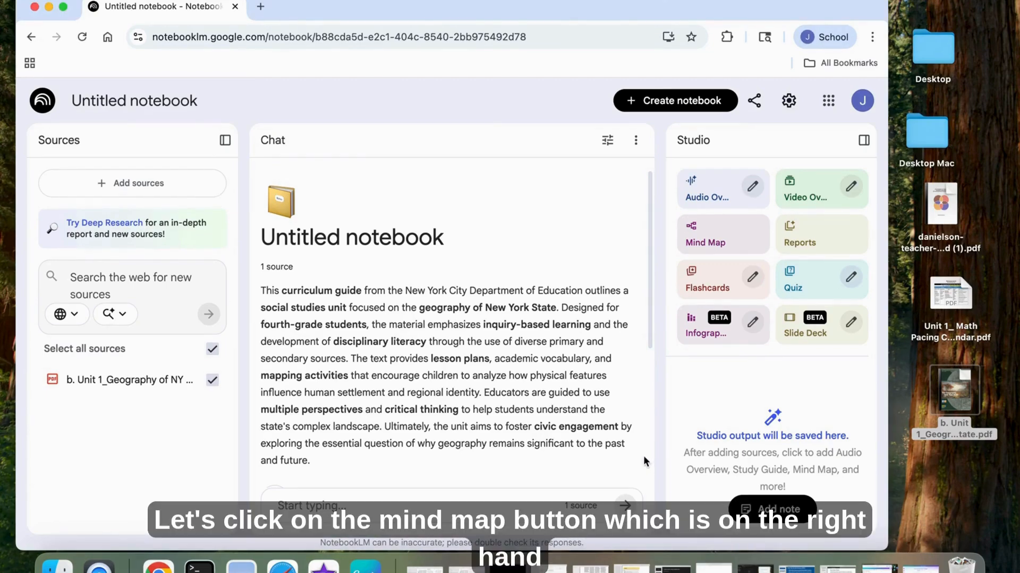
click(726, 238)
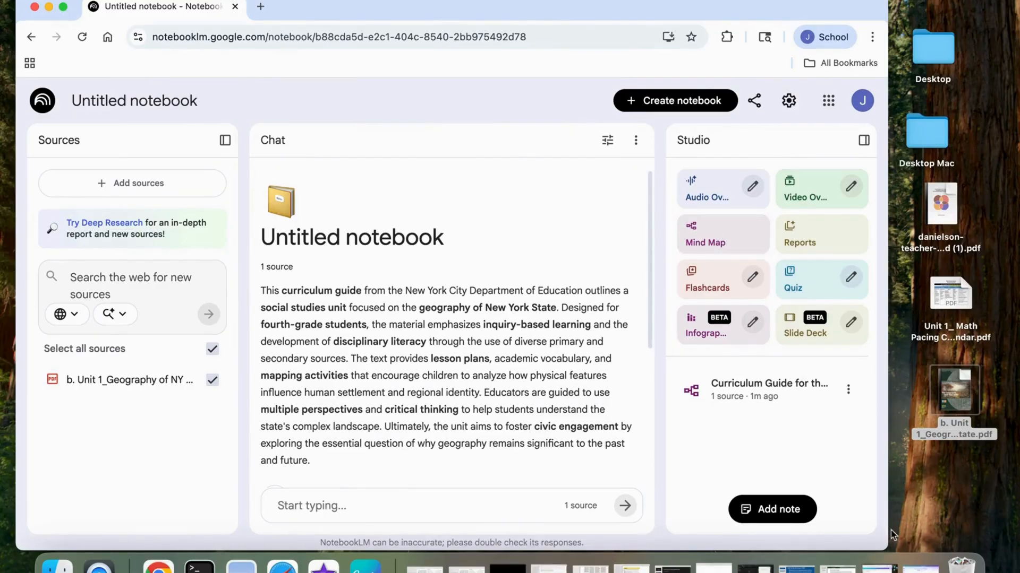
click(892, 546)
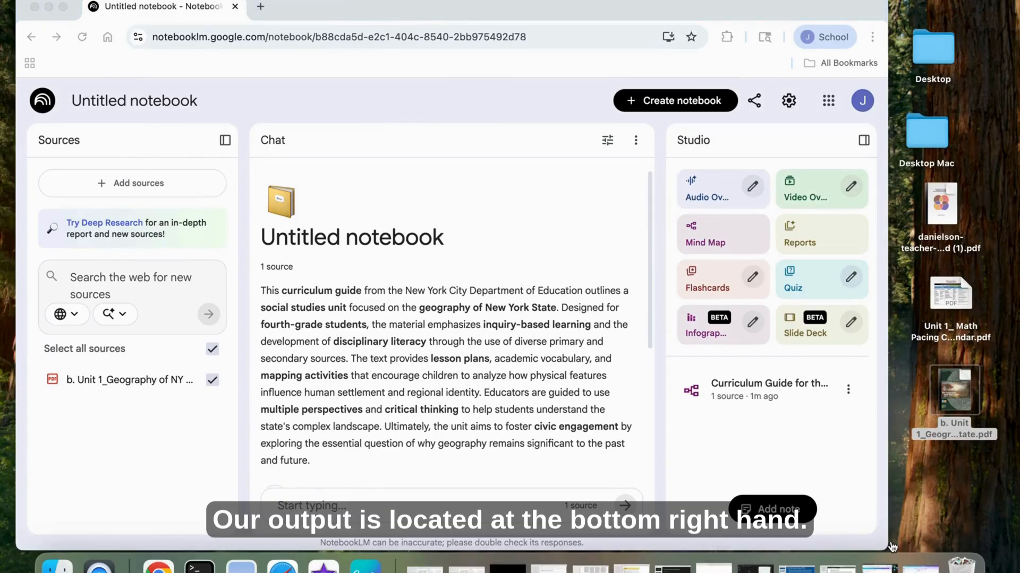
click(770, 391)
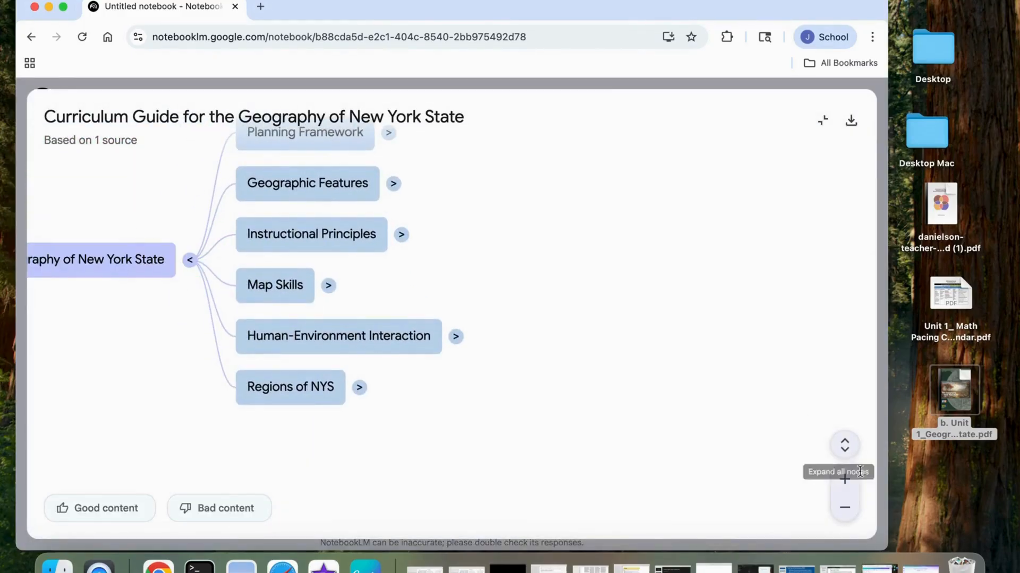
click(903, 553)
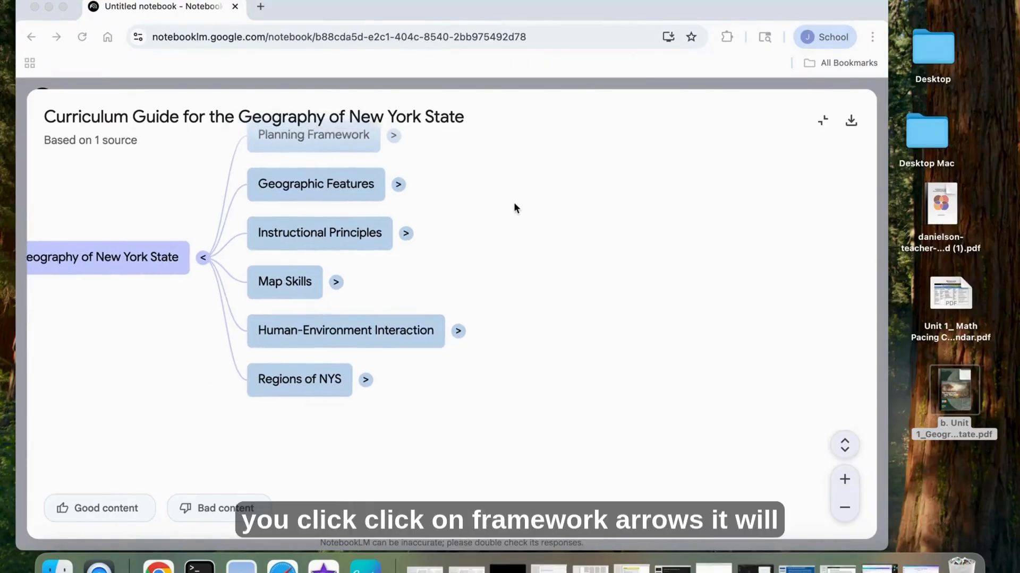
Expand the mind map's Planning Framework branch and its Essential Question sub-branch
click(399, 138)
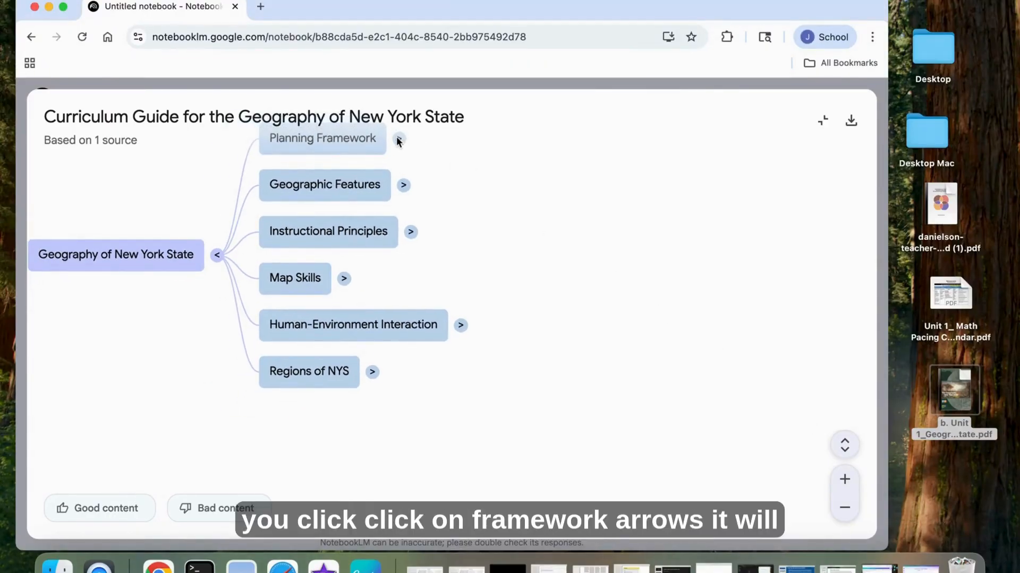
click(398, 138)
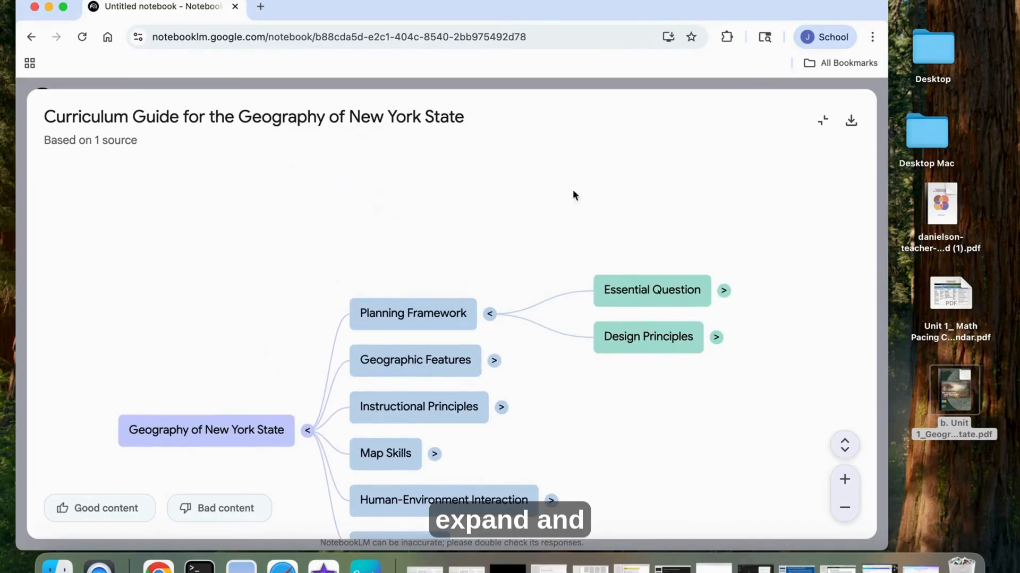
click(723, 289)
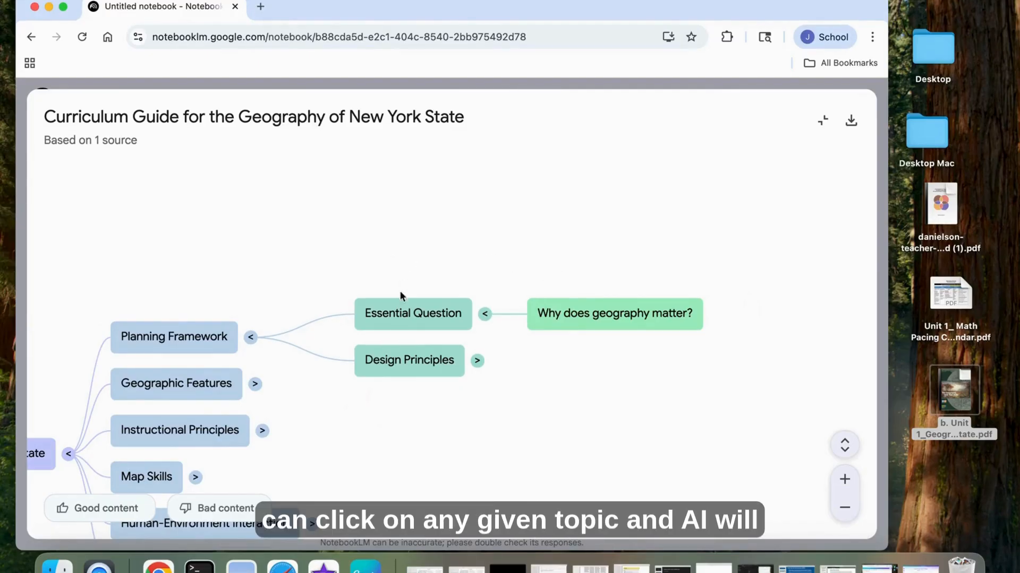
Request a chat explanation of the mind map's Essential Question topic and read through the whole response
click(402, 317)
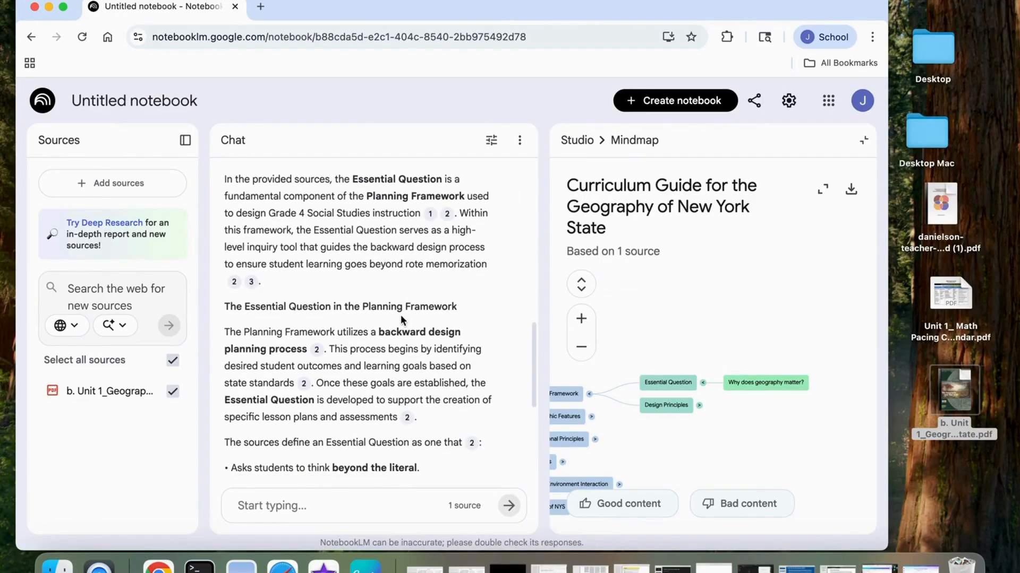
scroll(401, 315, down, 1)
scroll(401, 318, down, 8)
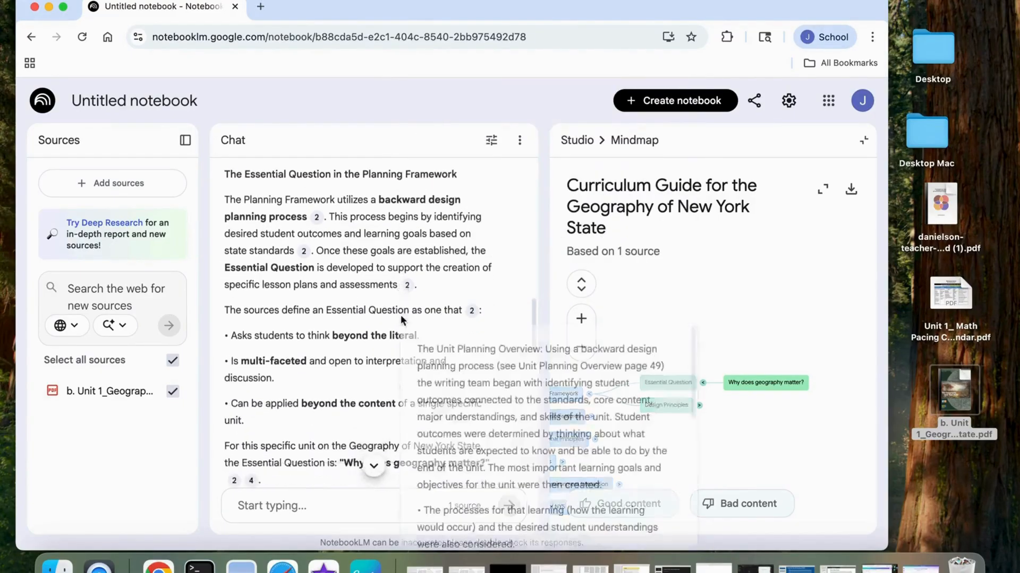
scroll(401, 319, down, 10)
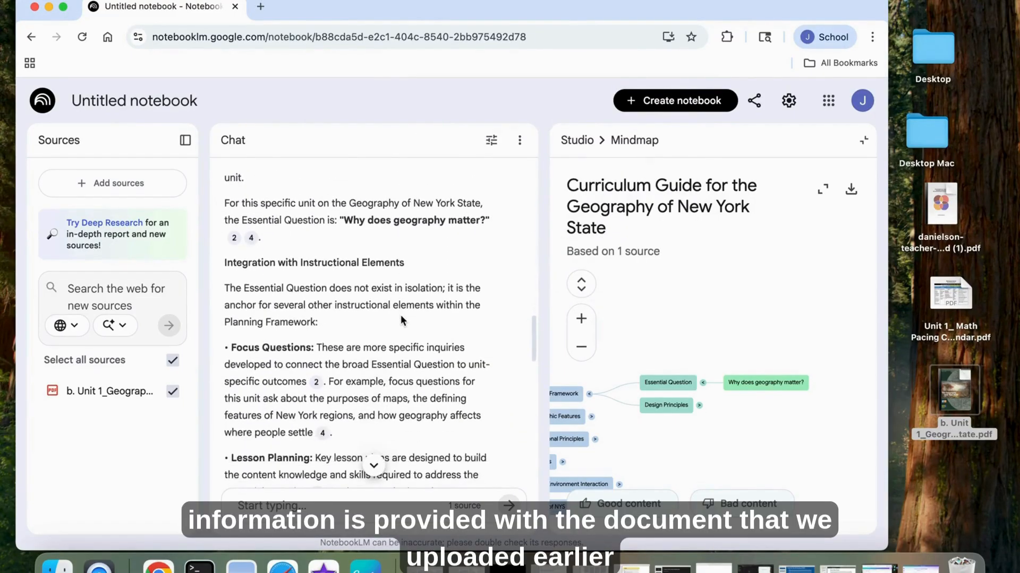
scroll(401, 318, down, 10)
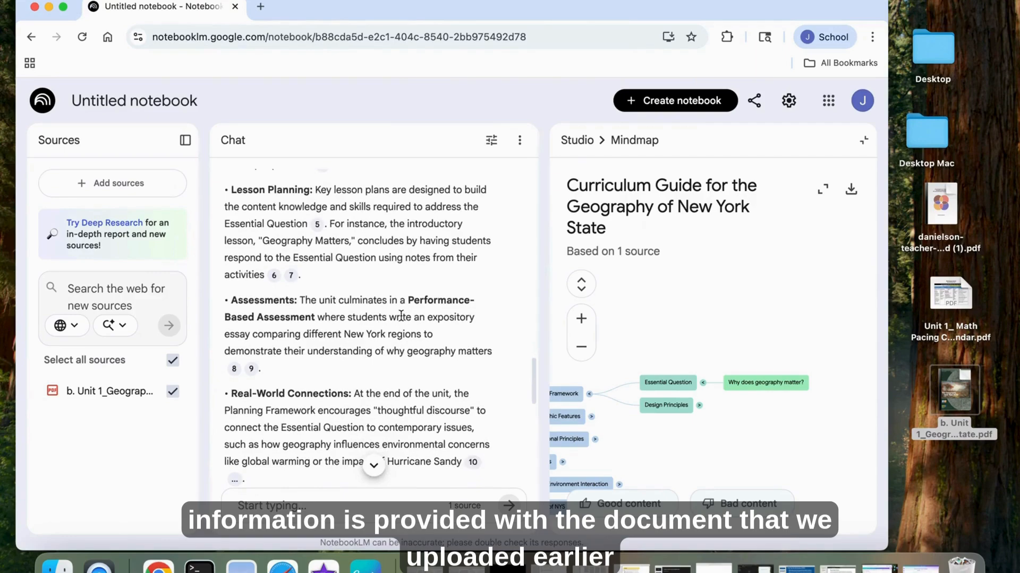
scroll(401, 316, down, 10)
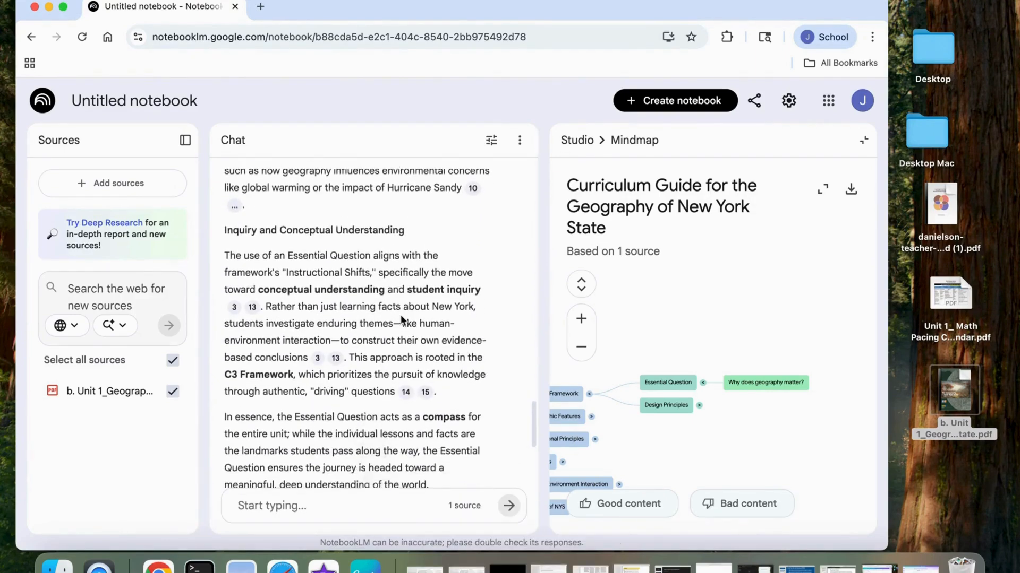
scroll(402, 320, down, 4)
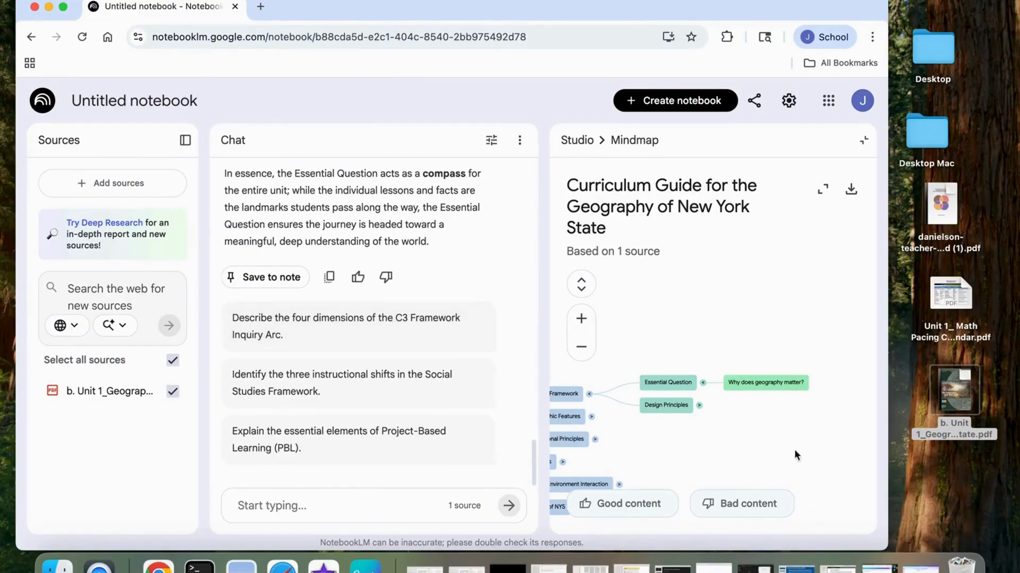
click(886, 544)
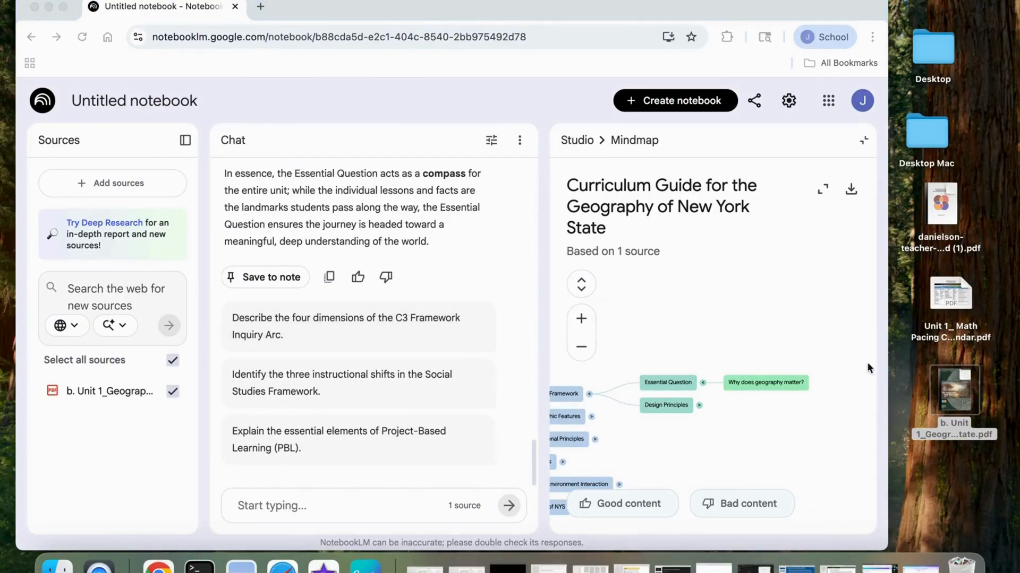
Enlarge the mind map, collapse the Essential Question and Planning Framework branches, and return the map to the side-by-side view
click(823, 192)
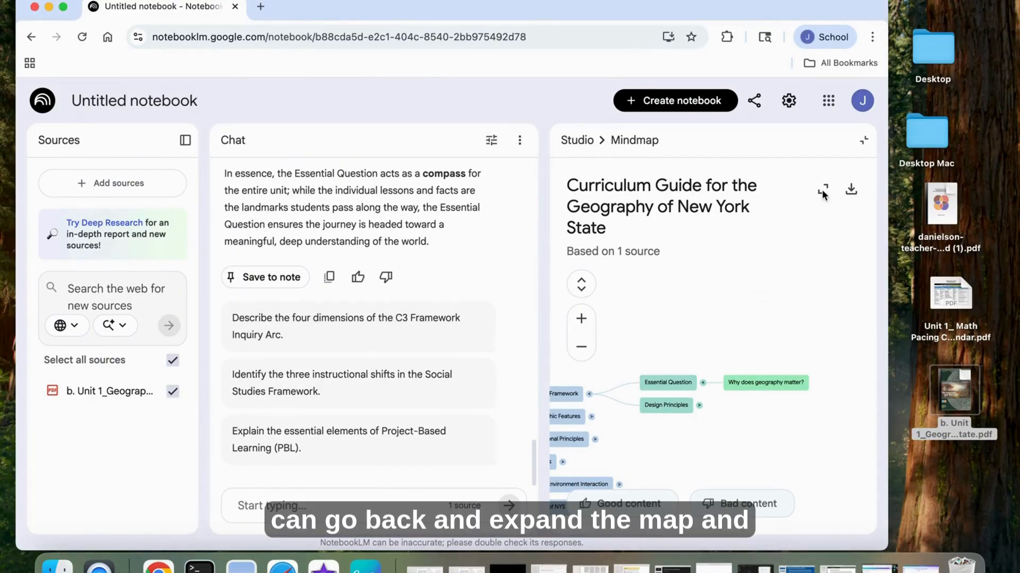
click(823, 191)
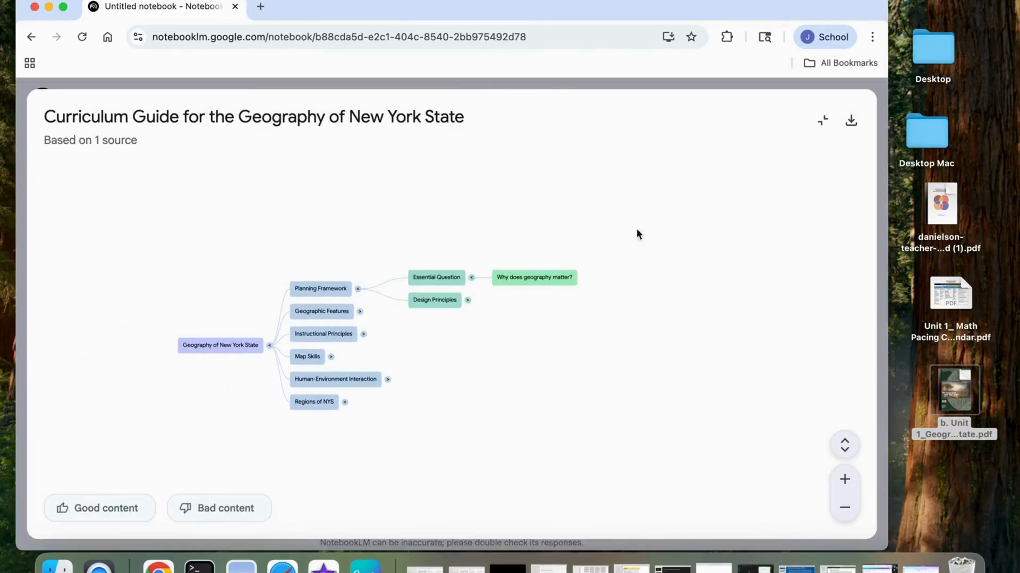
click(471, 278)
click(375, 328)
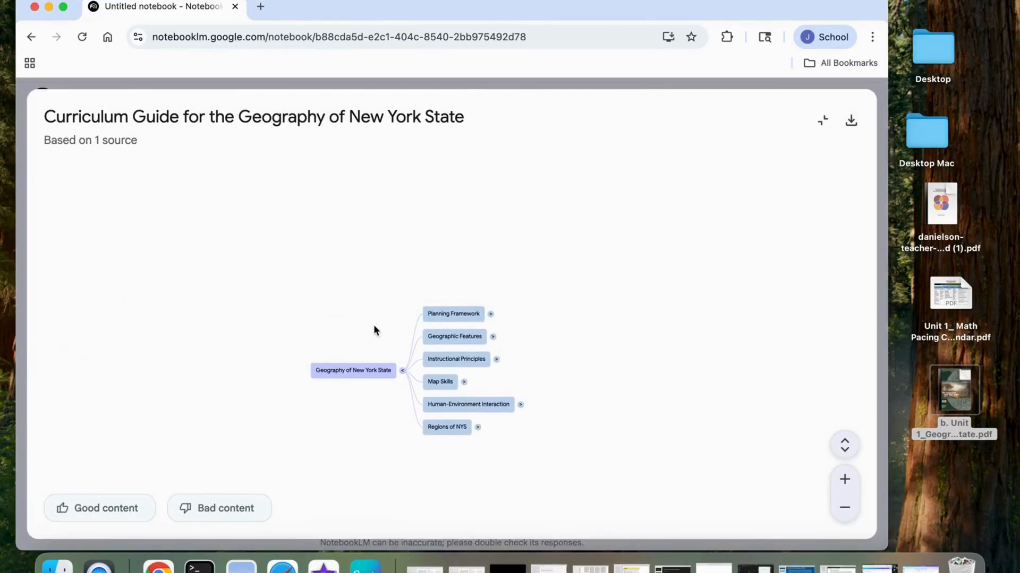
click(820, 122)
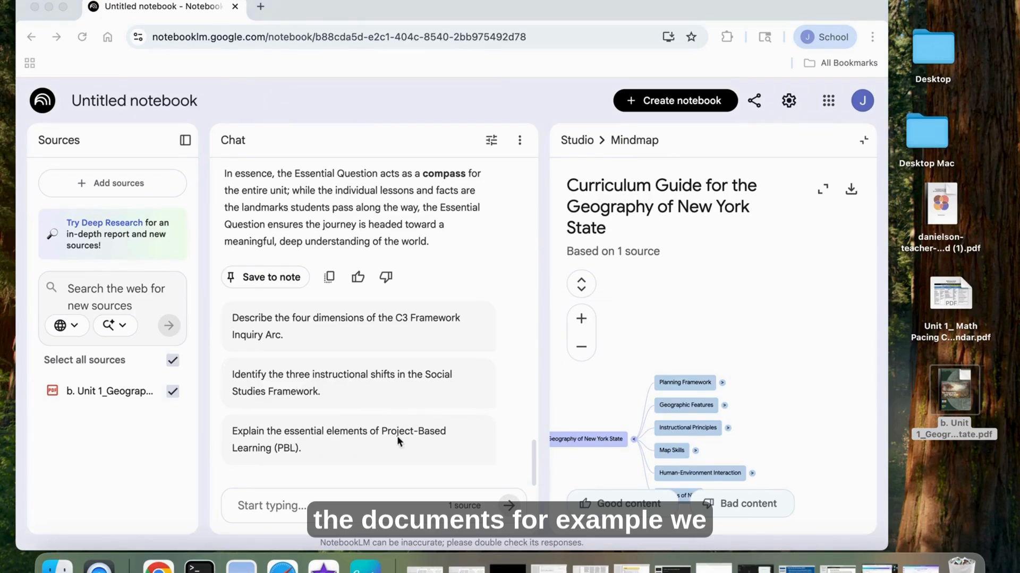
Ask the chat for a document-based climate lesson plan for students with disabilities reading at a 2nd-grade level, differentiated across three tiers
scroll(675, 373, down, 2)
scroll(675, 373, up, 2)
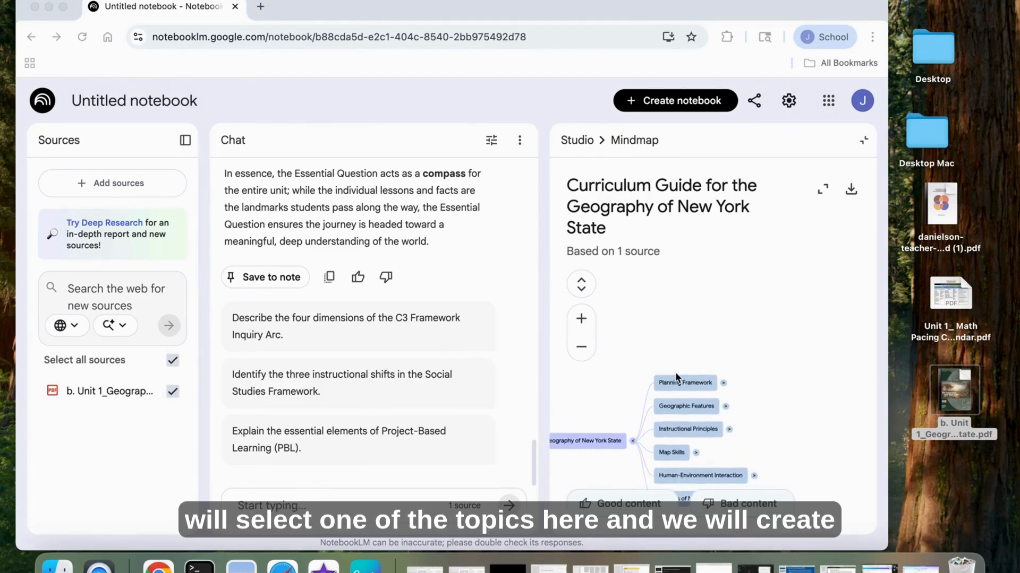
click(273, 503)
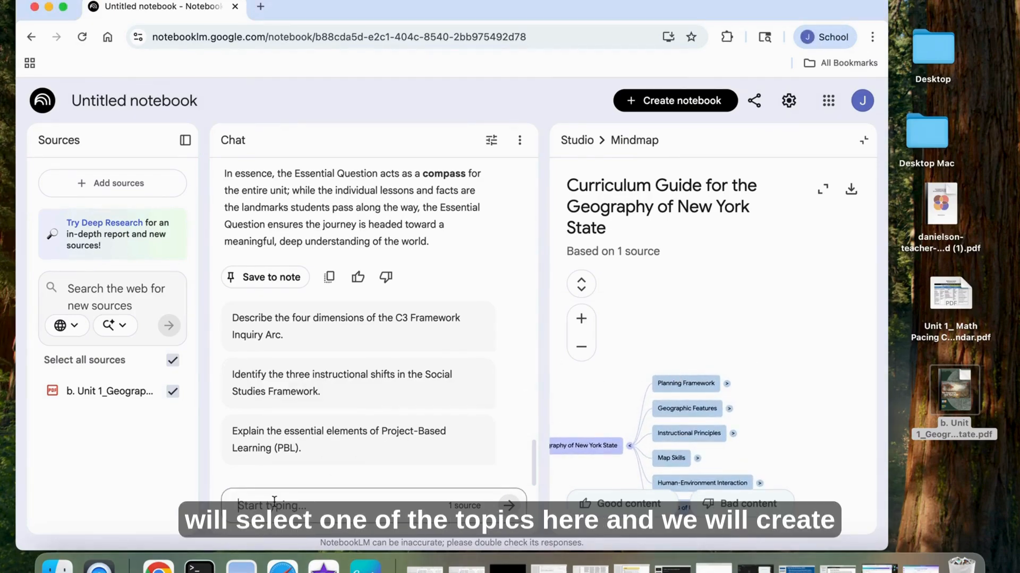
key(super+v)
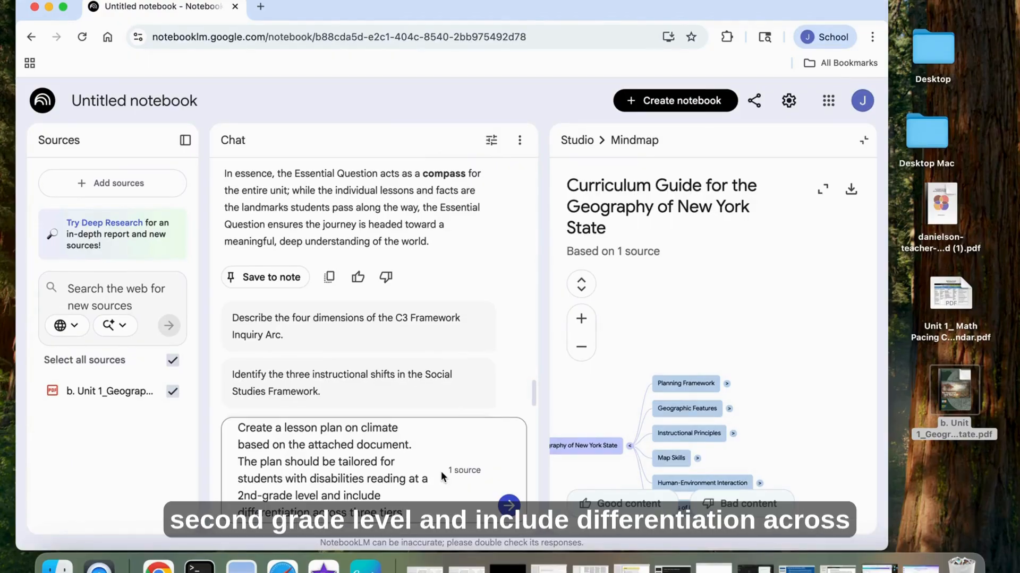
click(510, 506)
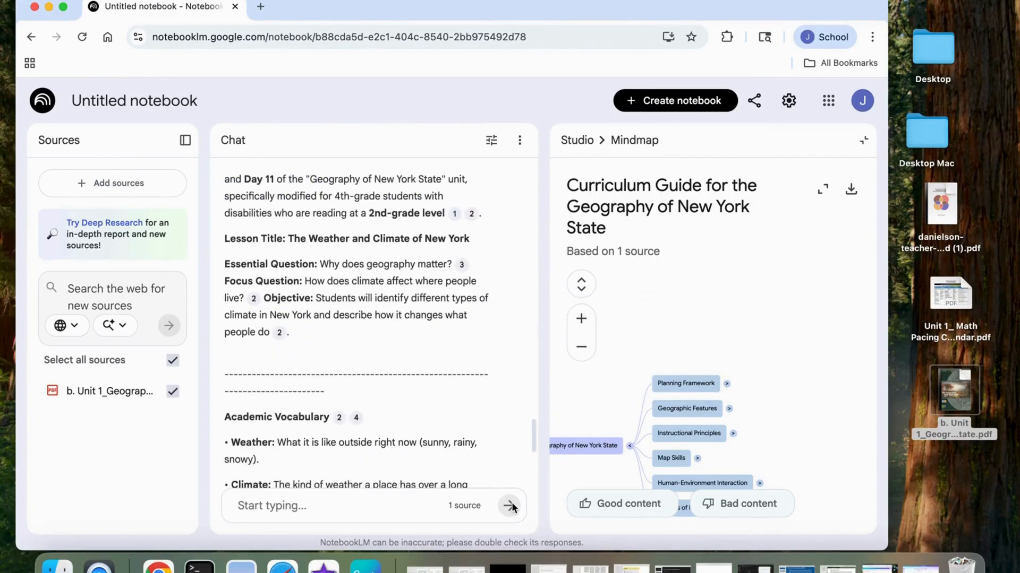
Review the generated climate lesson plan, from its objective and vocabulary through the three-tier activities, assessment, wrap-up and teacher strategy tip
scroll(395, 264, up, 2)
scroll(395, 264, up, 2)
scroll(395, 264, down, 5)
scroll(395, 265, down, 5)
scroll(395, 269, down, 6)
scroll(395, 264, down, 6)
scroll(395, 269, down, 5)
scroll(394, 264, down, 3)
scroll(394, 263, down, 5)
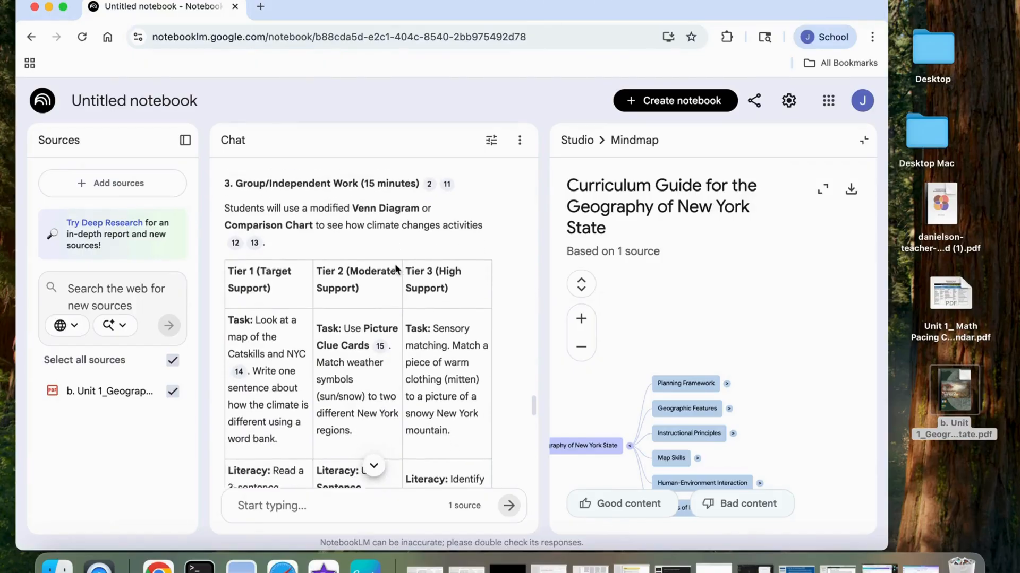
scroll(394, 263, down, 1)
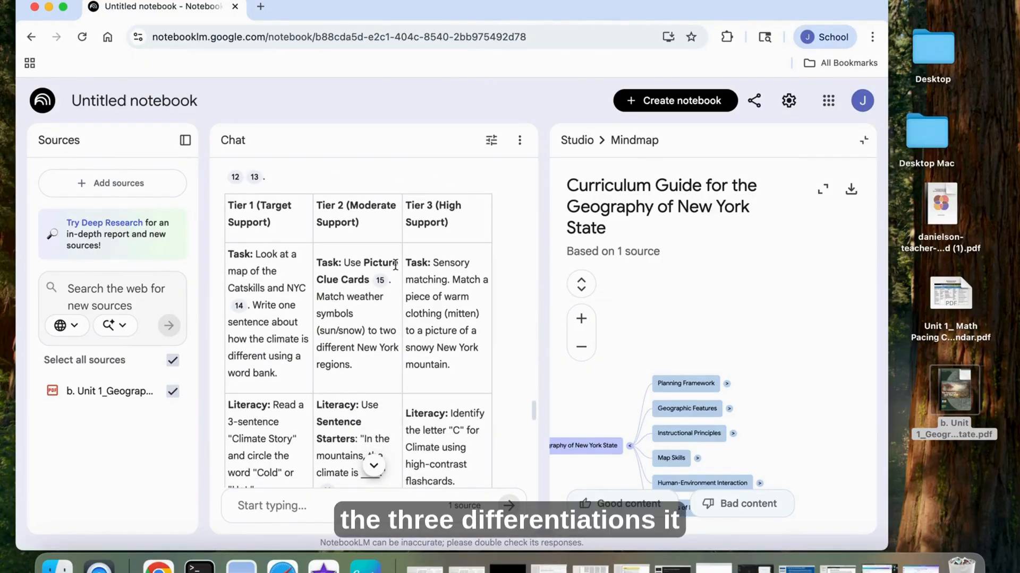
scroll(395, 264, down, 10)
scroll(395, 268, down, 6)
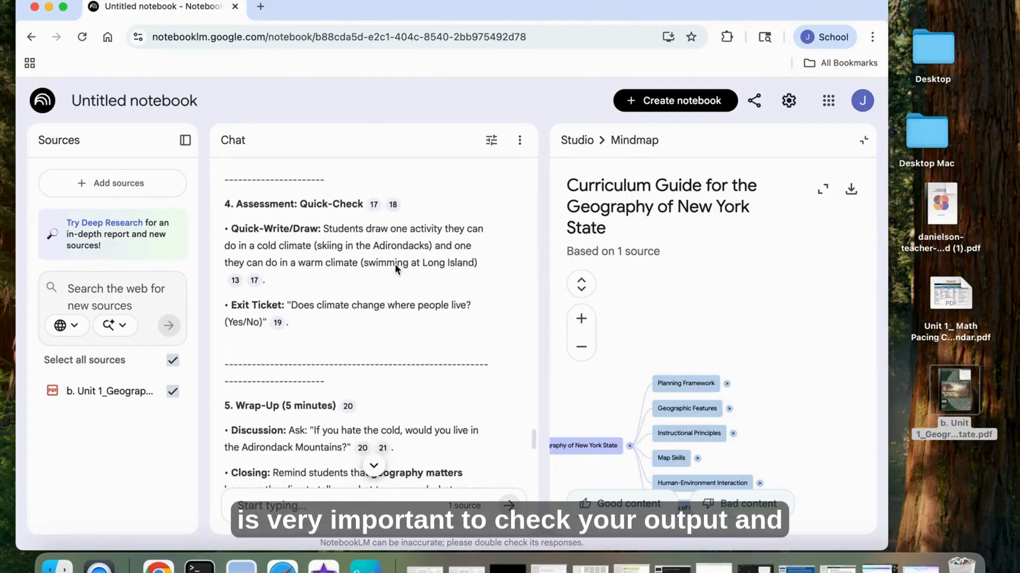
scroll(394, 269, down, 1)
scroll(395, 267, down, 8)
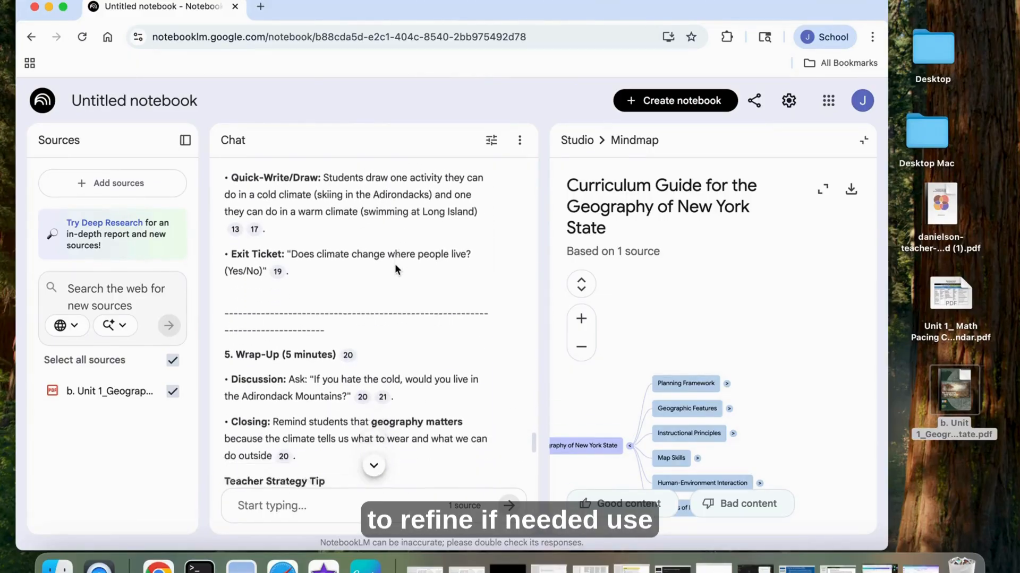
scroll(394, 263, down, 4)
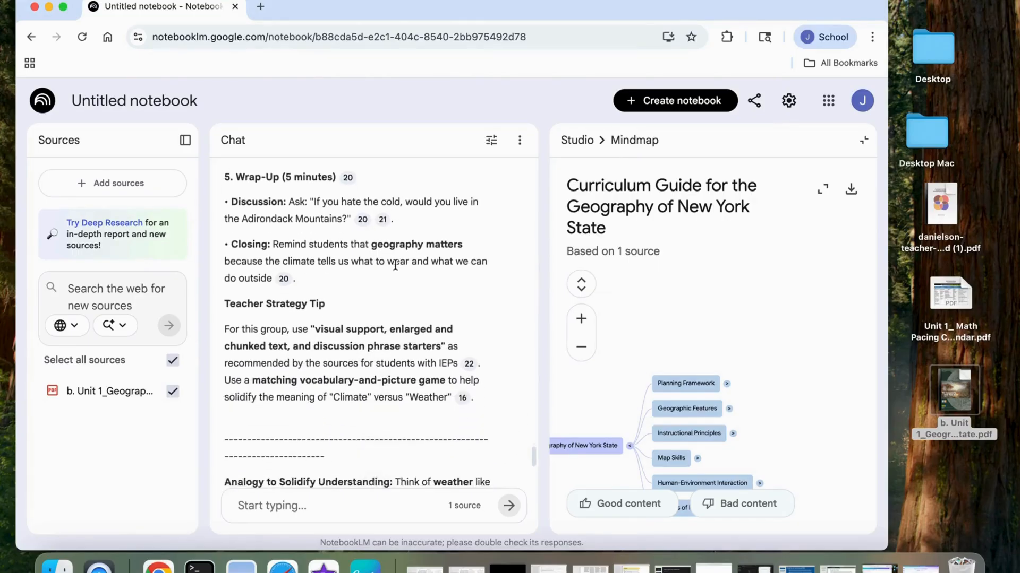